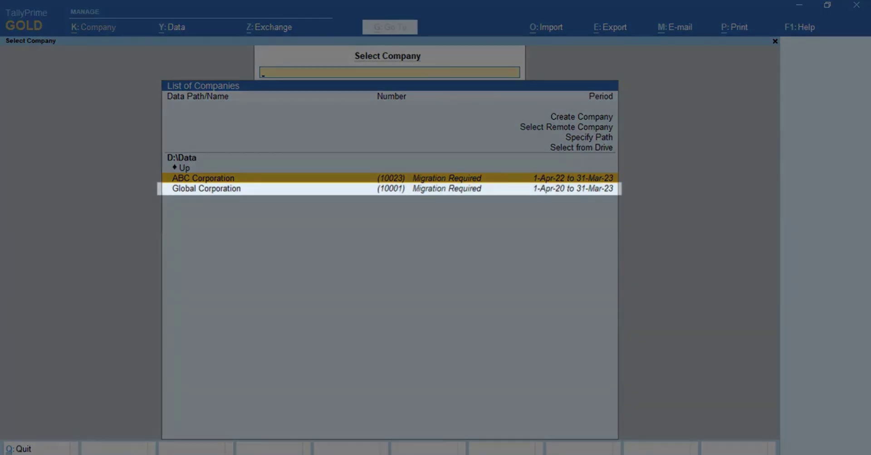
Select Global Corporation in the company list and bring up its migration configuration.
left_click(207, 188)
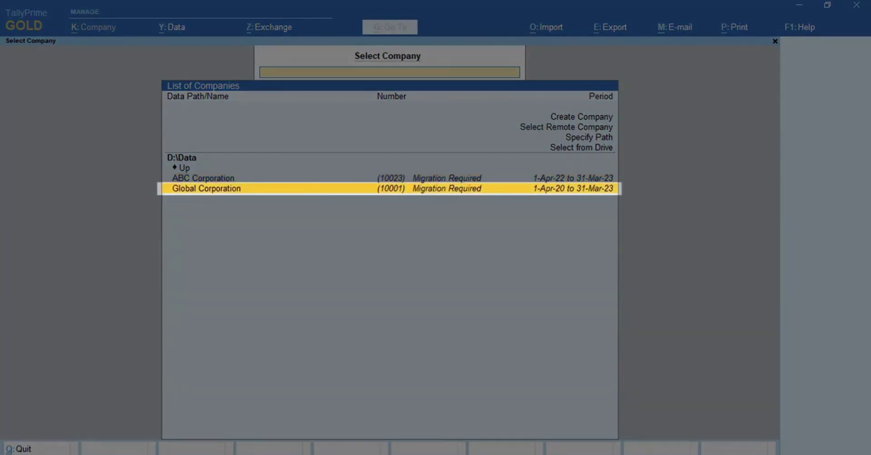
key("Return")
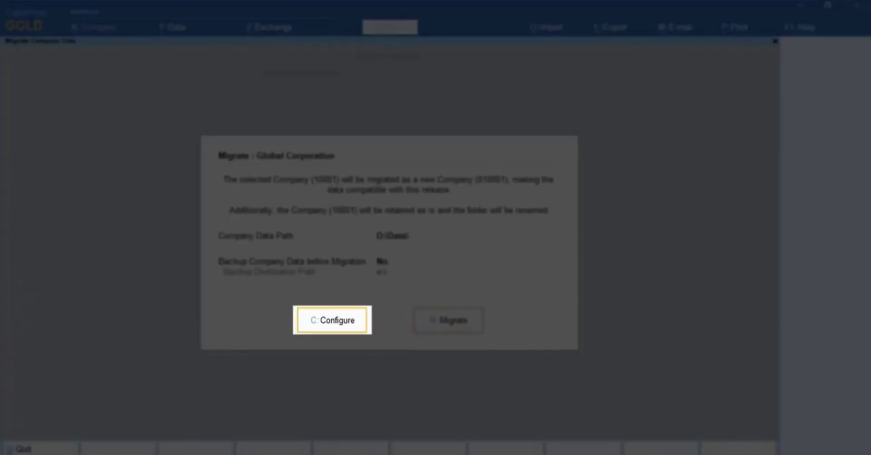
key("c")
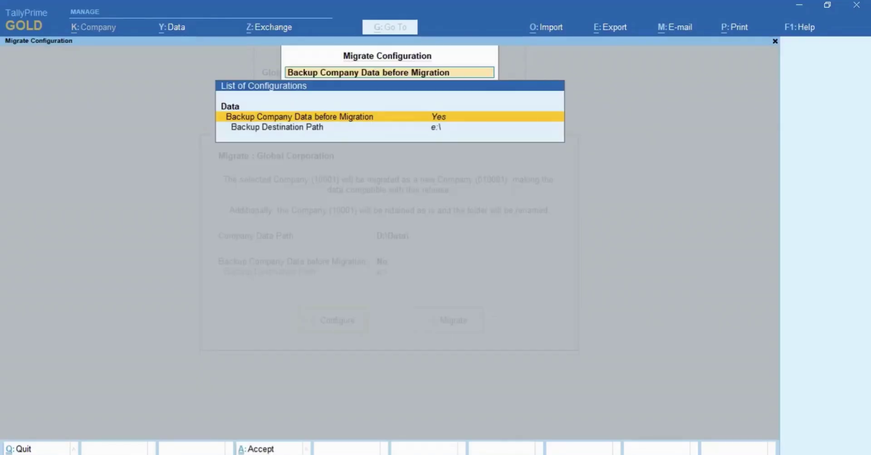
Set the pre-migration backup destination to D:\Backup and accept the configuration.
key("Down")
key("Return")
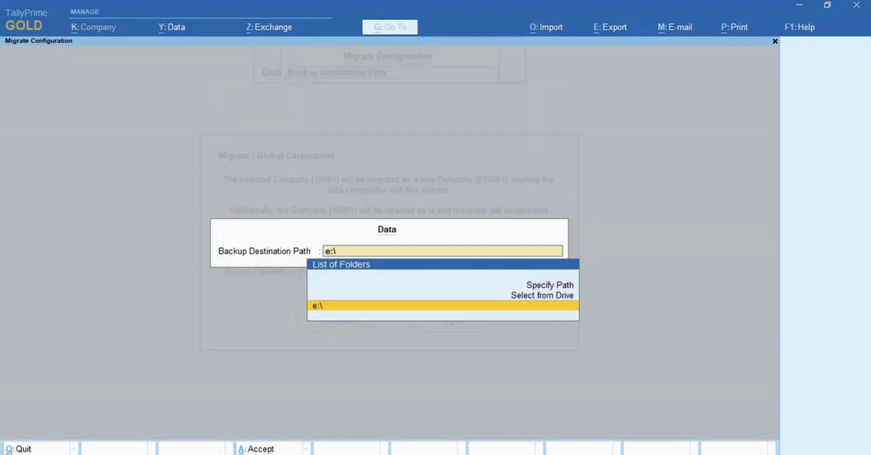
key("Up")
key("Return")
key("Down")
key("Return")
key("Down")
key("Down")
key("Return")
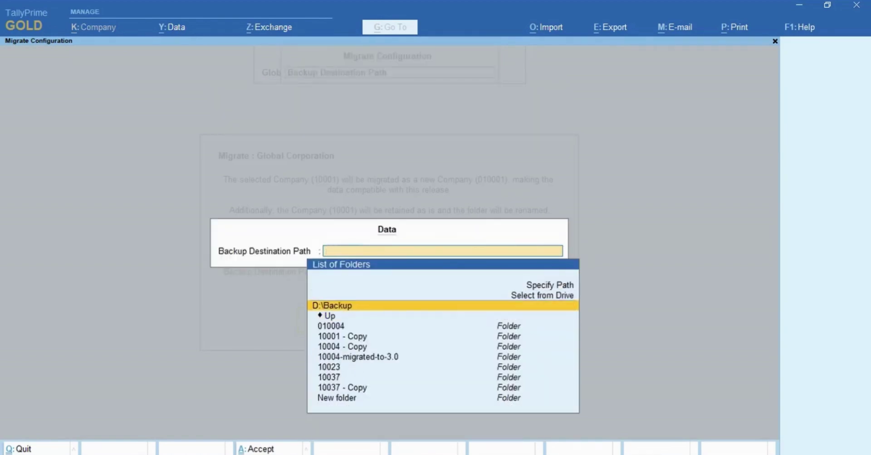
key("Return")
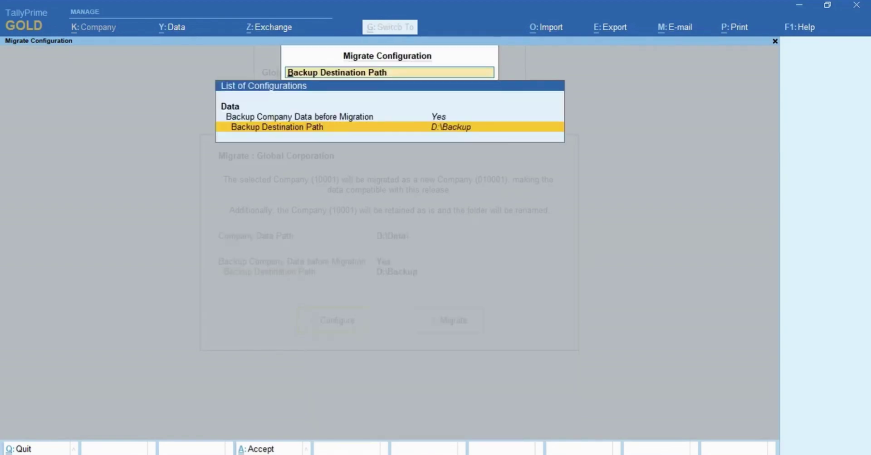
key("ctrl+a")
key("r")
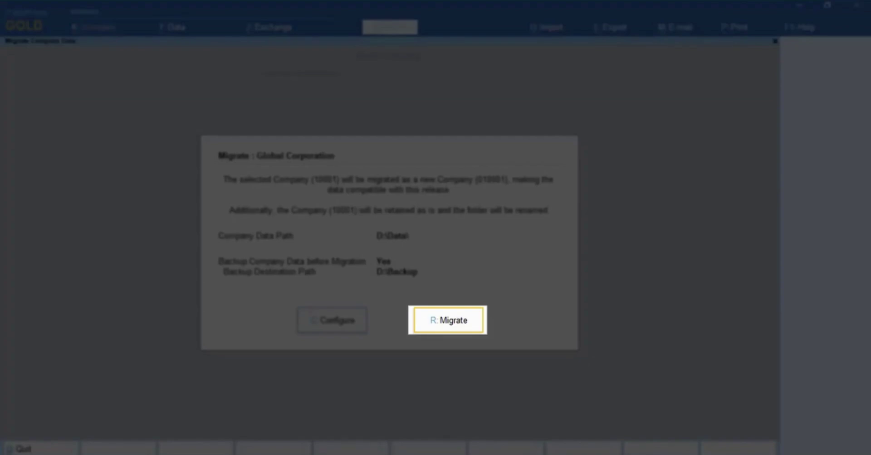
Migrate Global Corporation and view detailed counts: 23 vouchers before and after, masters 120 to 121.
key("Return")
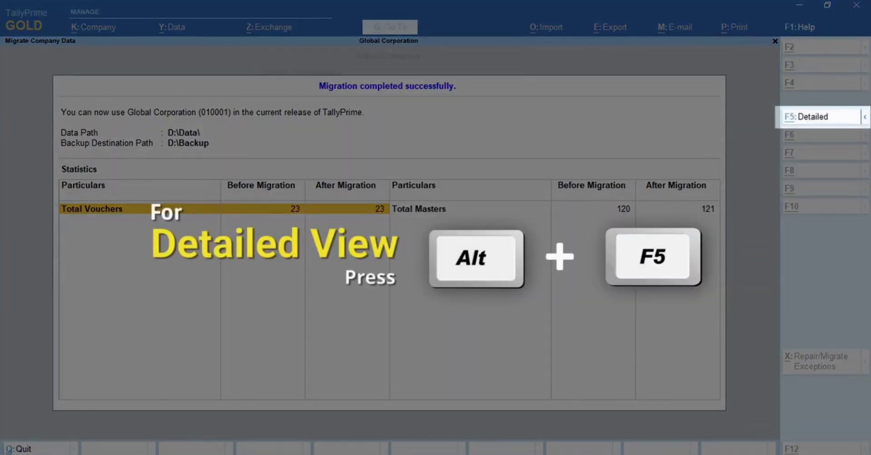
key("alt+F5")
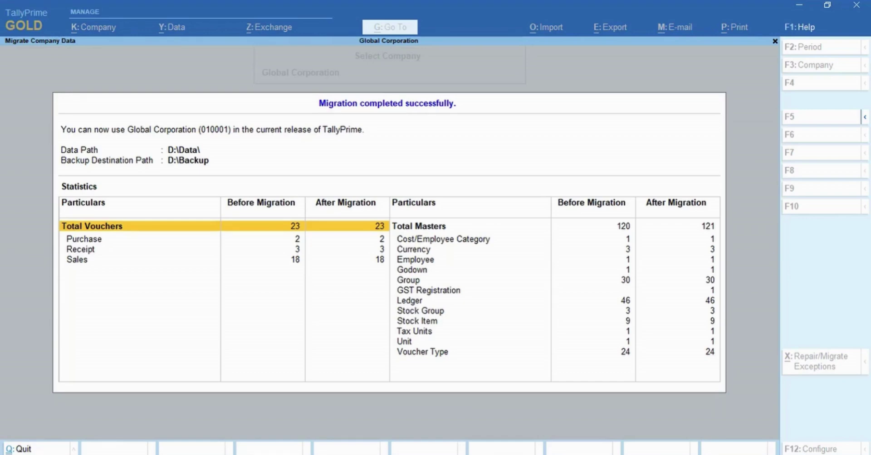
Load migrated Global Corporation into Gateway of Tally, then return to Select Company.
key("Return")
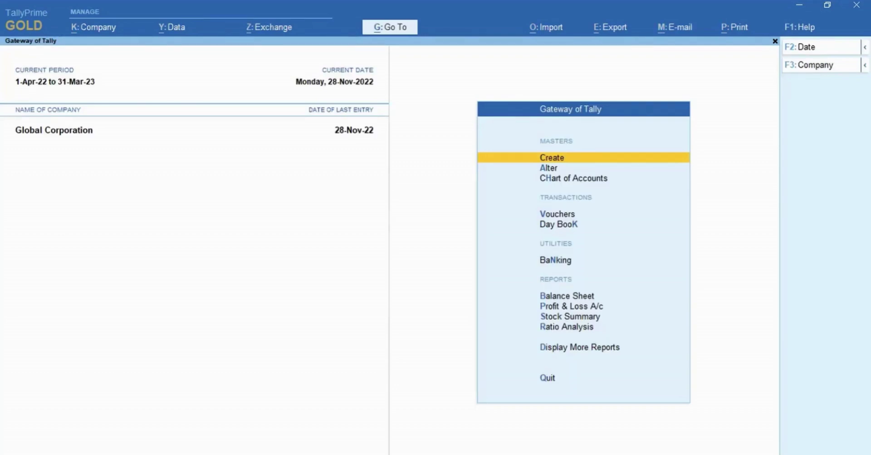
key("F3")
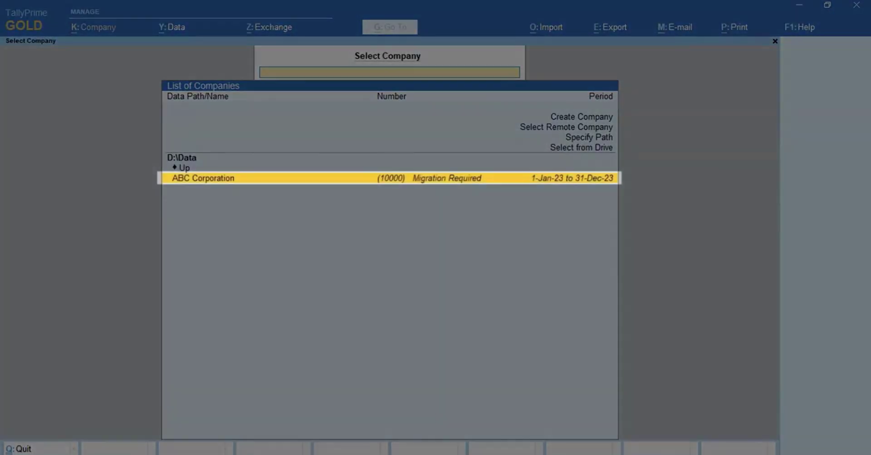
Migrate ABC Corporation (10000) and view Repair/Migrate Exceptions listing its 2 voucher-date exceptions.
key("Return")
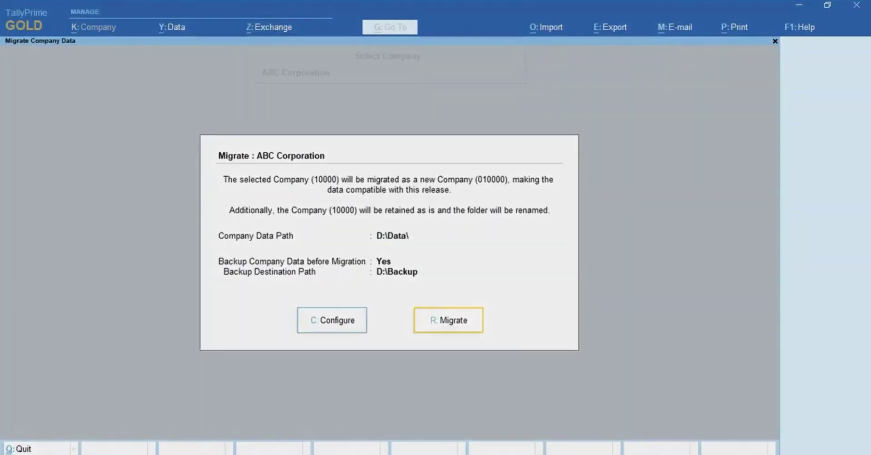
key("Return")
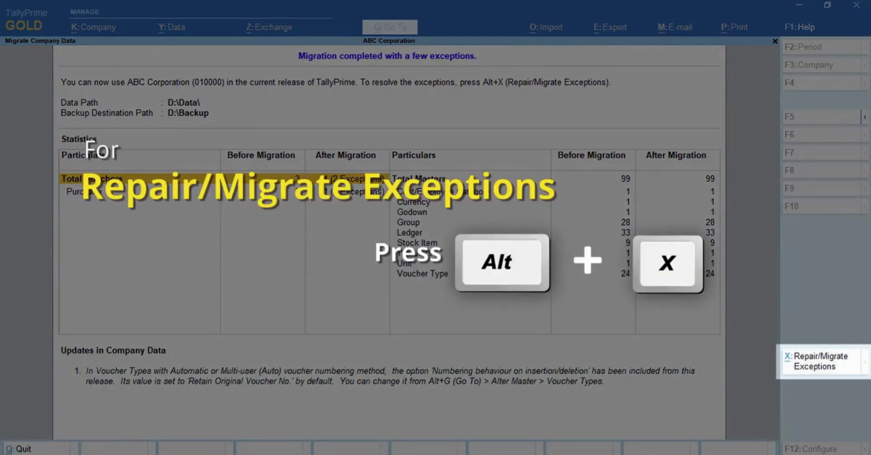
key("alt")
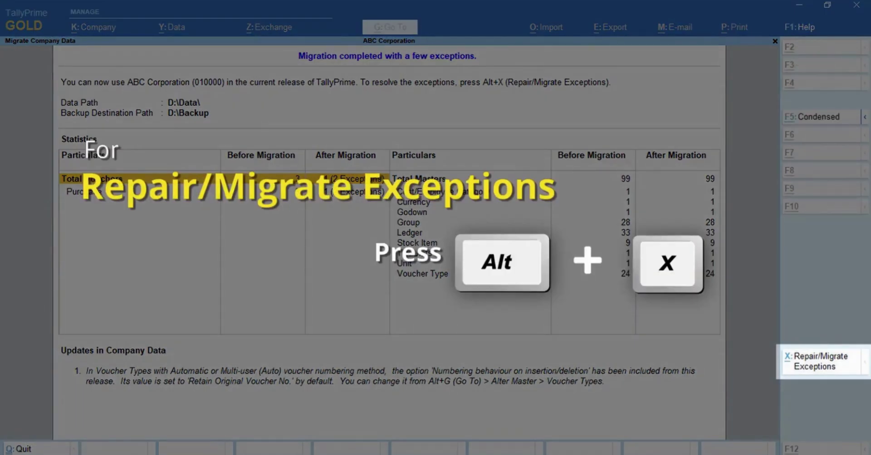
key("alt+x")
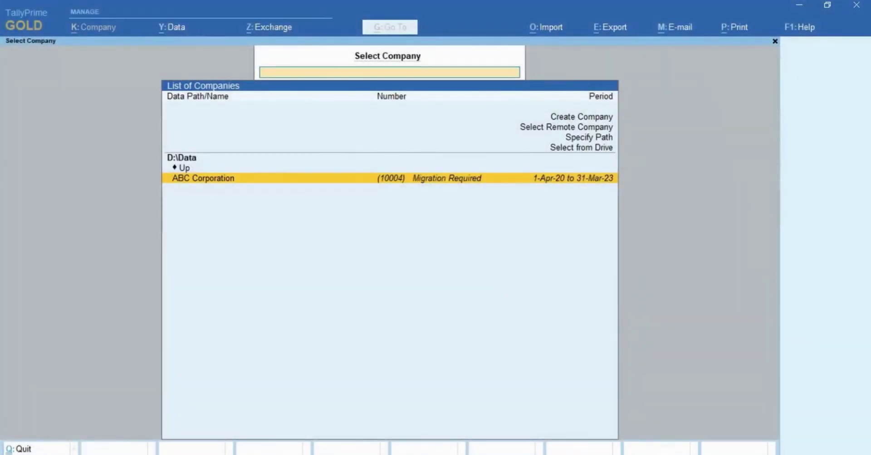
Start ABC Corporation's migration, quit midway, then complete it from the Continue Migration entry.
key("Return")
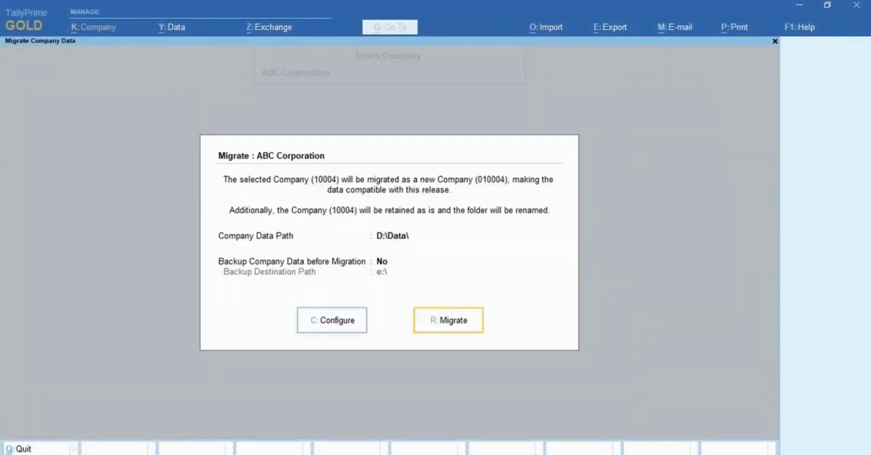
key("Return")
key("Escape")
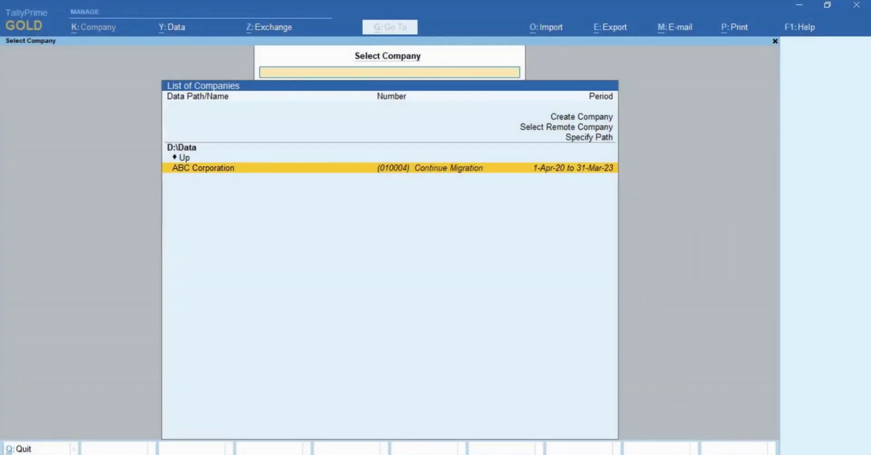
key("Return")
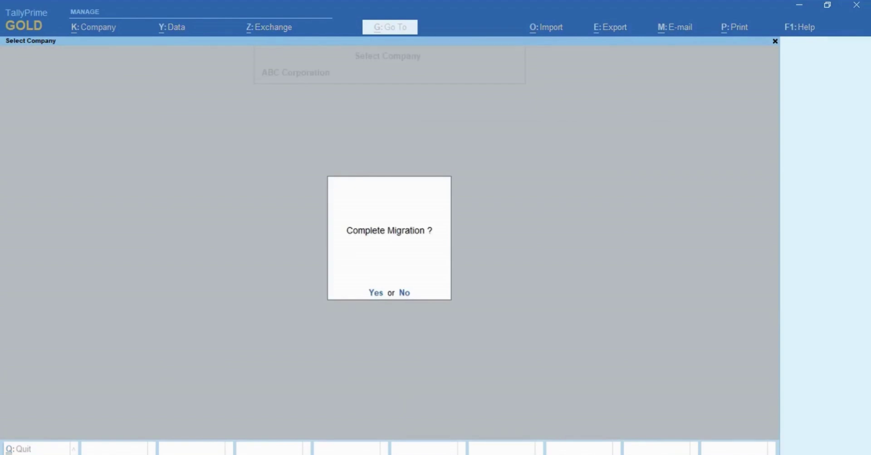
key("Return")
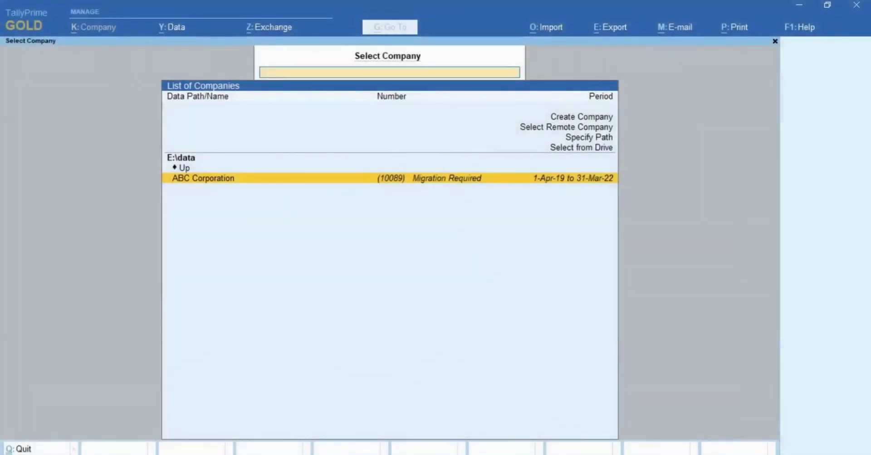
Try migrating ABC Corporation (10089), dismiss the insufficient disk space error, and reopen its migrate dialog.
key("Return")
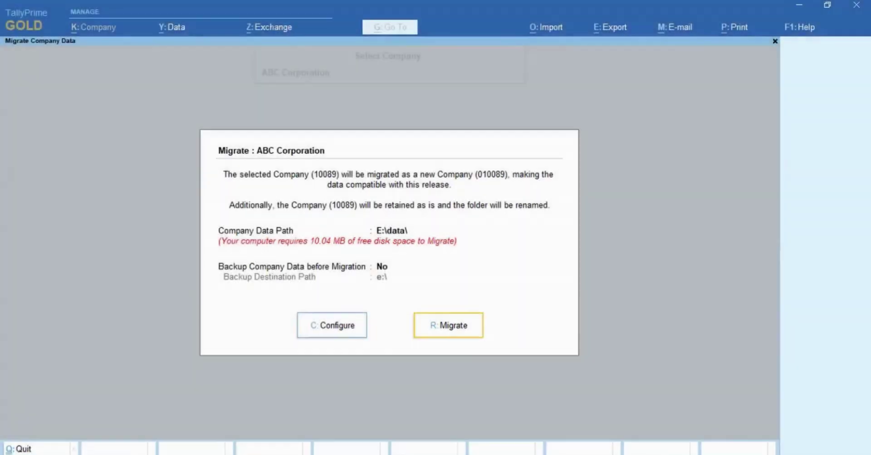
key("Return")
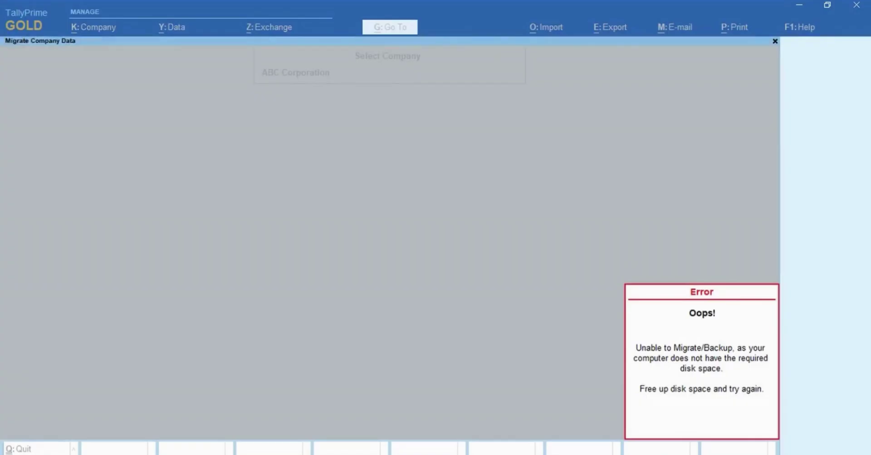
key("Escape")
key("Return")
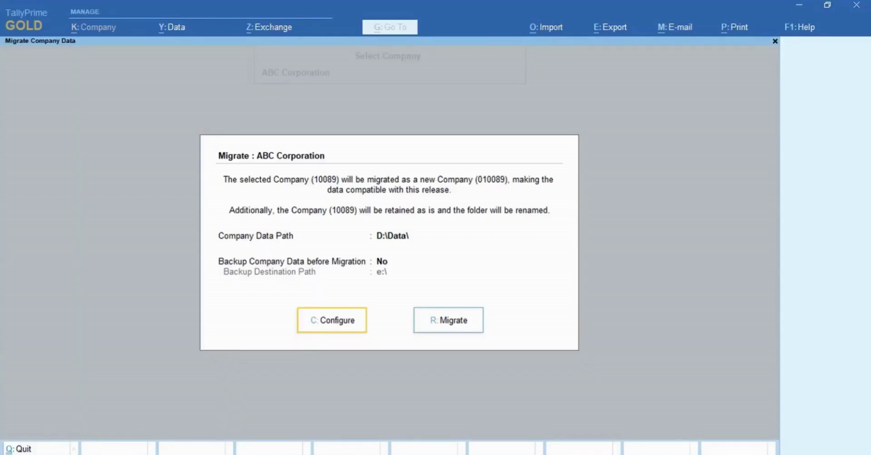
Turn on backup before migration for ABC Corporation and accept.
type("c")
type("y")
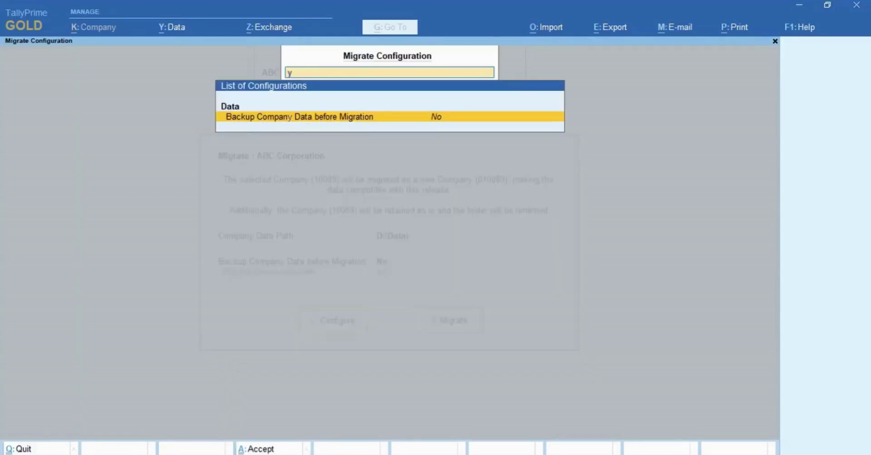
key("Return")
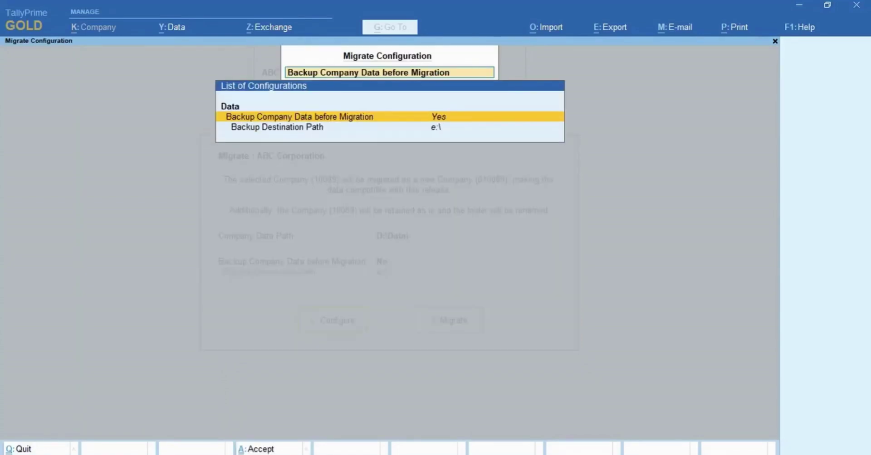
key("ctrl+a")
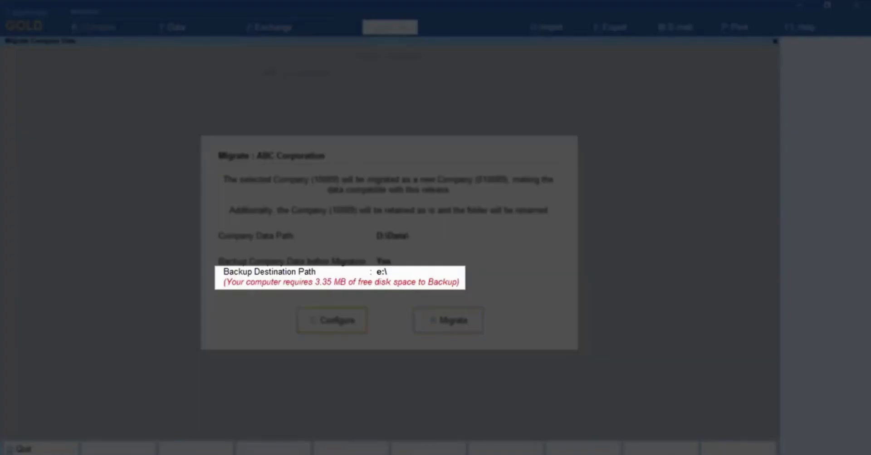
Set the backup destination path to D:\Backup using Select from Drive.
key("c")
key("Down")
key("Return")
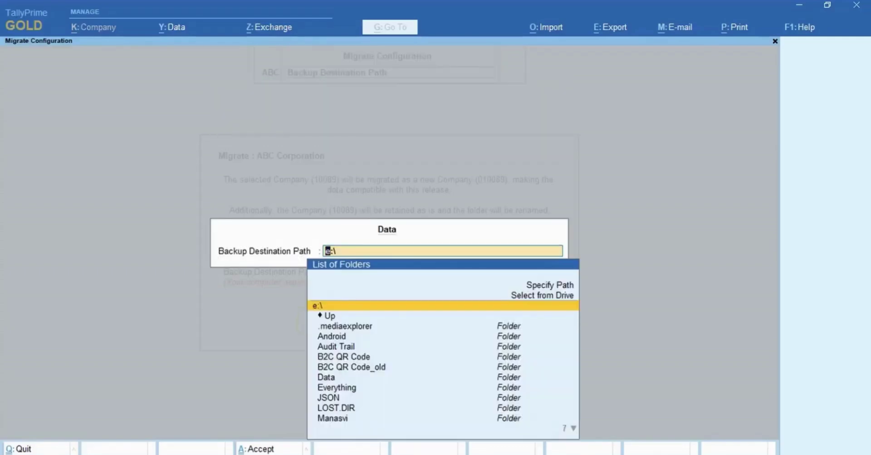
key("Up")
key("Return")
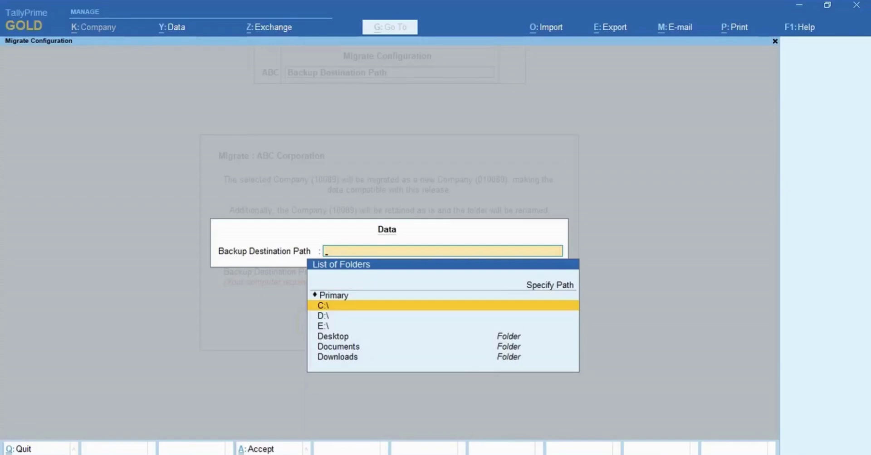
key("Down")
key("Return")
key("Down")
key("Down")
key("Return")
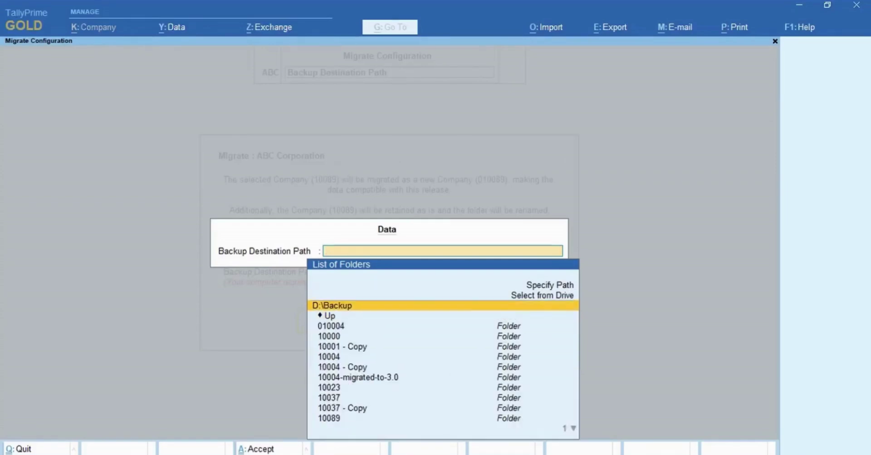
key("Return")
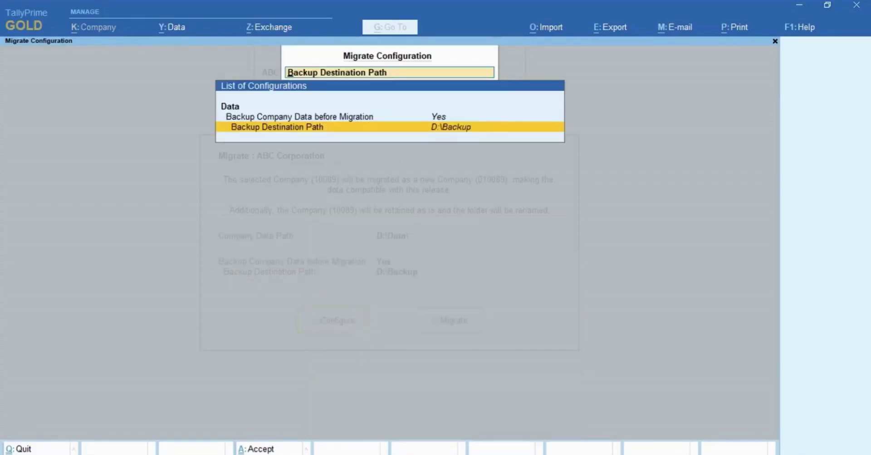
Switch backup before migration back to No and accept the settings.
key("Up")
key("Return")
key("n")
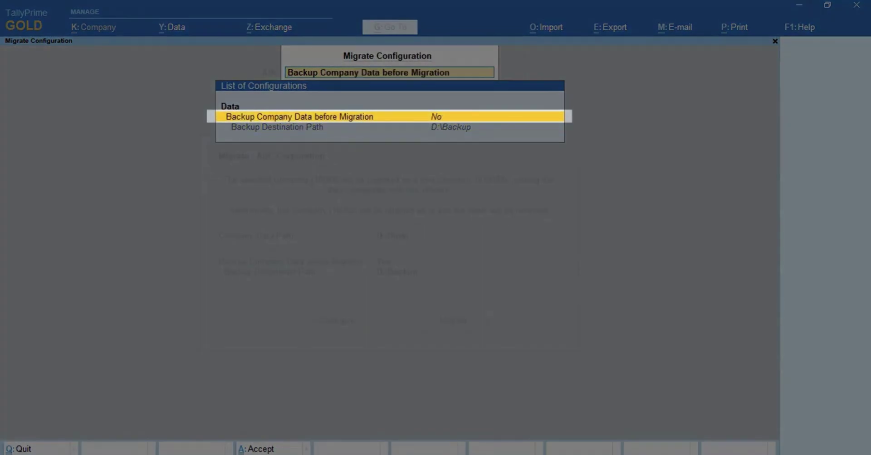
key("Return")
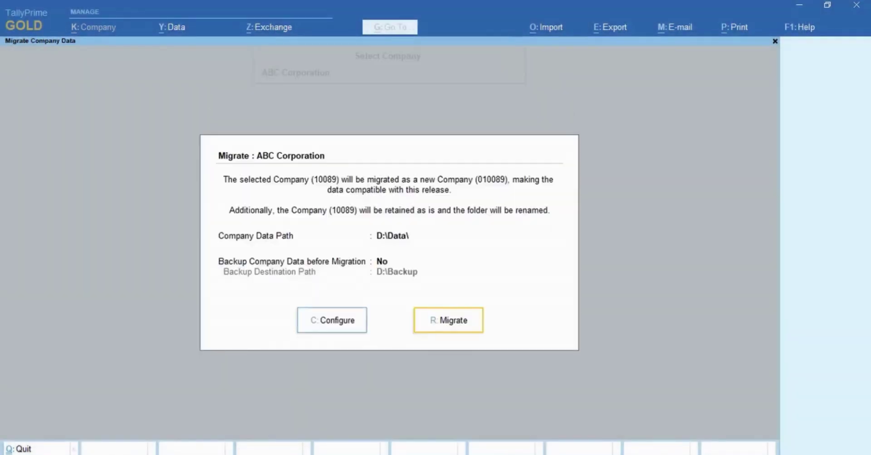